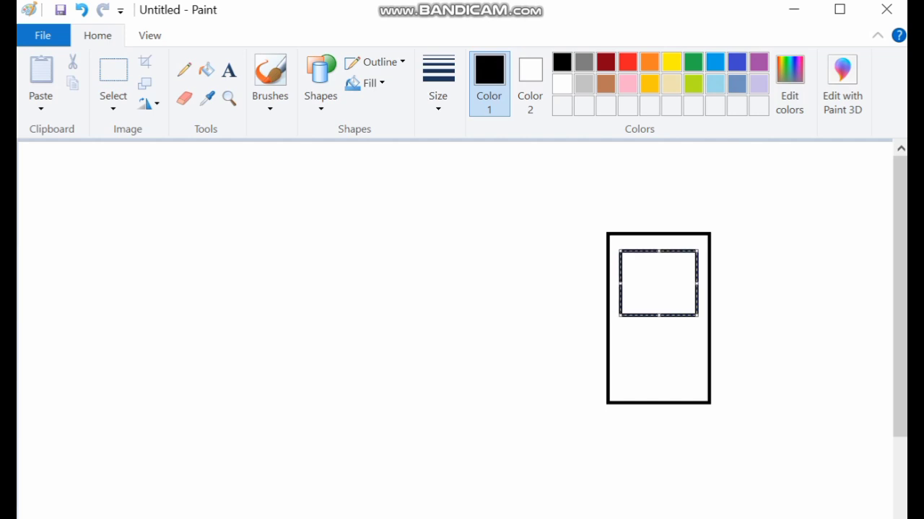
Step: Draw a small circular doorknob with the Oval shape just below the window, near the door's front edge
key("Escape")
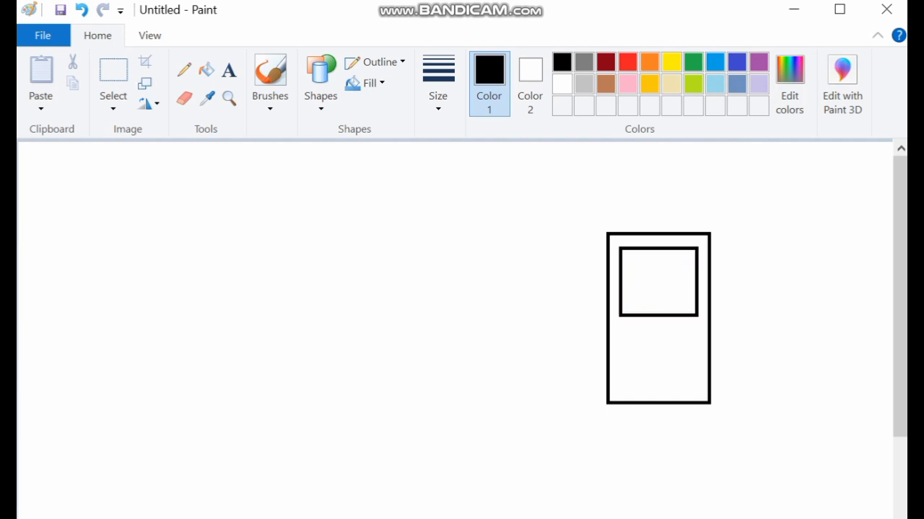
left_click(321, 86)
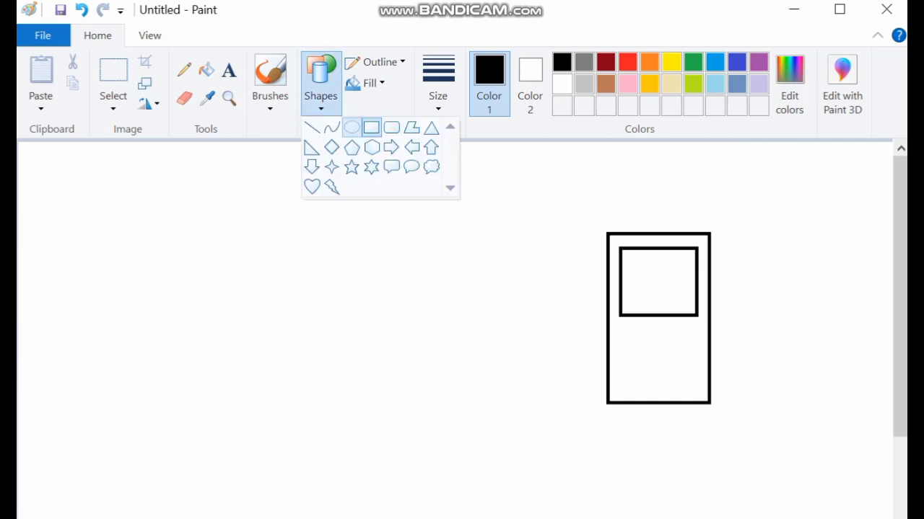
left_click(351, 127)
left_click_drag(613, 326, 628, 341)
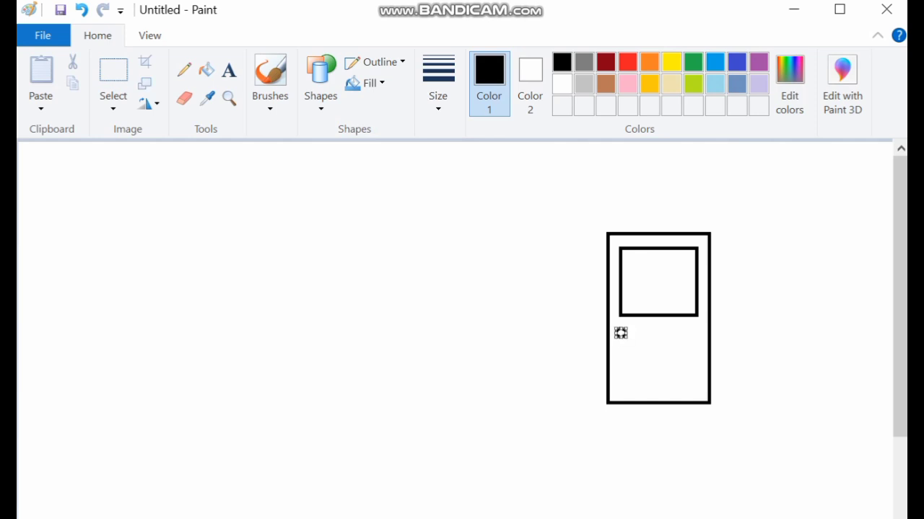
left_click(368, 83)
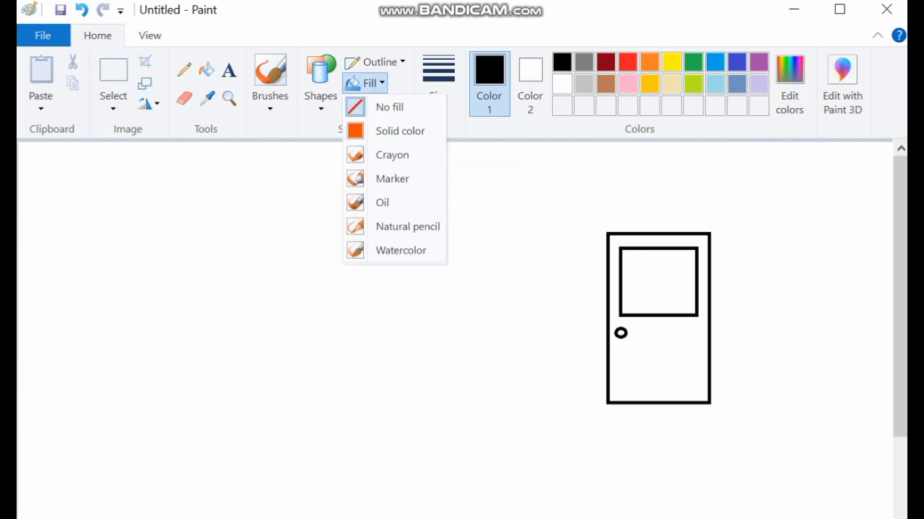
Step: Draw an arched roof over the cab with the Curve shape, spanning from one upper corner to the other
left_click(321, 85)
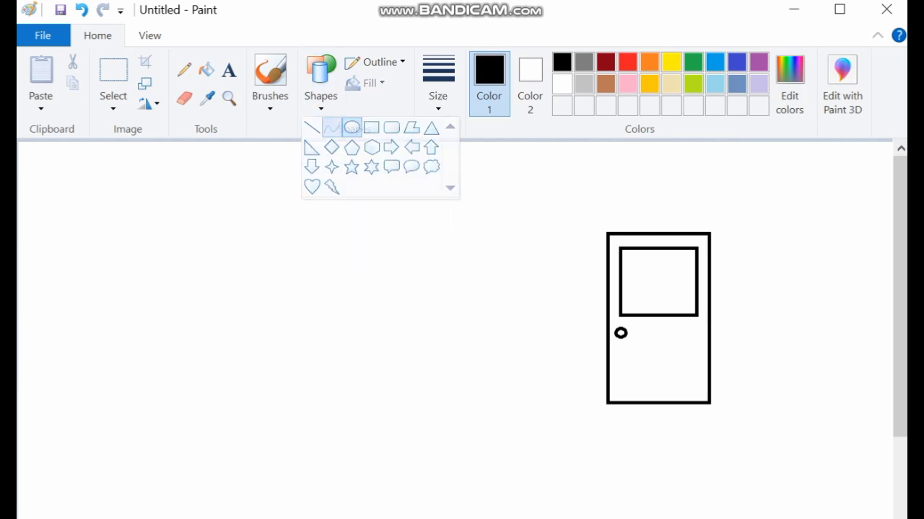
left_click(331, 127)
mouse_move(607, 233)
left_mouse_down()
mouse_move(637, 217)
mouse_move(660, 219)
mouse_move(606, 223)
mouse_move(615, 221)
left_mouse_up()
left_click(320, 95)
left_click(312, 128)
left_click(321, 95)
left_click(333, 128)
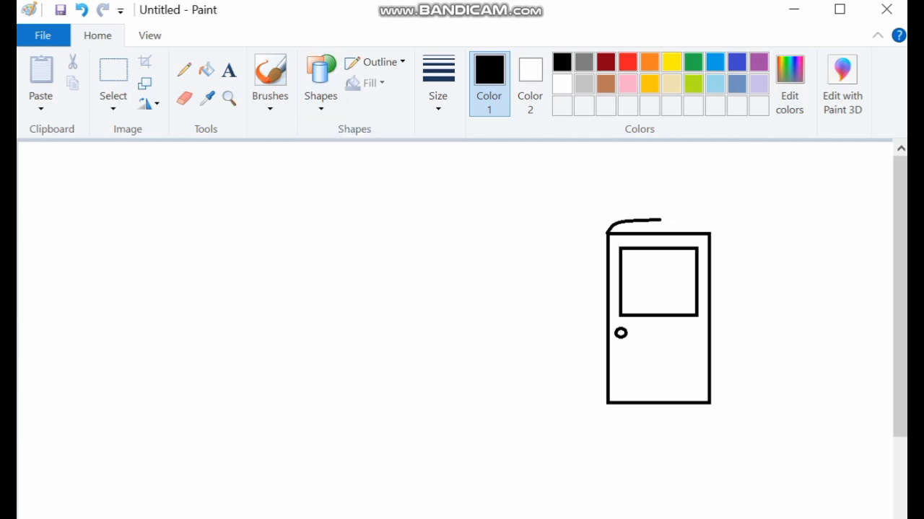
mouse_move(659, 220)
left_mouse_down()
mouse_move(714, 227)
mouse_move(709, 234)
mouse_move(710, 220)
left_mouse_up()
Step: Draw a short vertical line down from the cab's lower rear corner
left_click(321, 102)
left_click(313, 127)
mouse_move(709, 405)
left_mouse_down()
mouse_move(706, 459)
mouse_move(708, 452)
left_mouse_up()
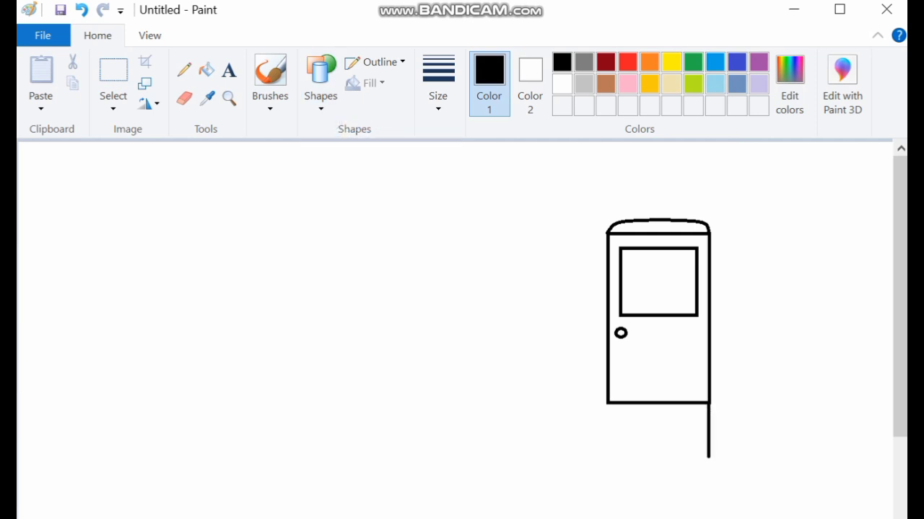
Step: Draw the rear wheel beneath the cab as two concentric circles with the Oval shape
left_click(320, 79)
left_click(350, 126)
left_click_drag(629, 438, 690, 508)
left_click_drag(629, 473, 611, 473)
mouse_move(650, 472)
left_mouse_down()
mouse_move(641, 474)
mouse_move(643, 462)
left_mouse_up()
left_click_drag(642, 496, 642, 501)
left_click(586, 477)
left_click_drag(624, 445, 666, 485)
left_click(467, 444)
Step: Connect the lower end of the rear vertical line to the wheel with a horizontal line and erase the overhanging stub
left_click(321, 83)
left_click(312, 127)
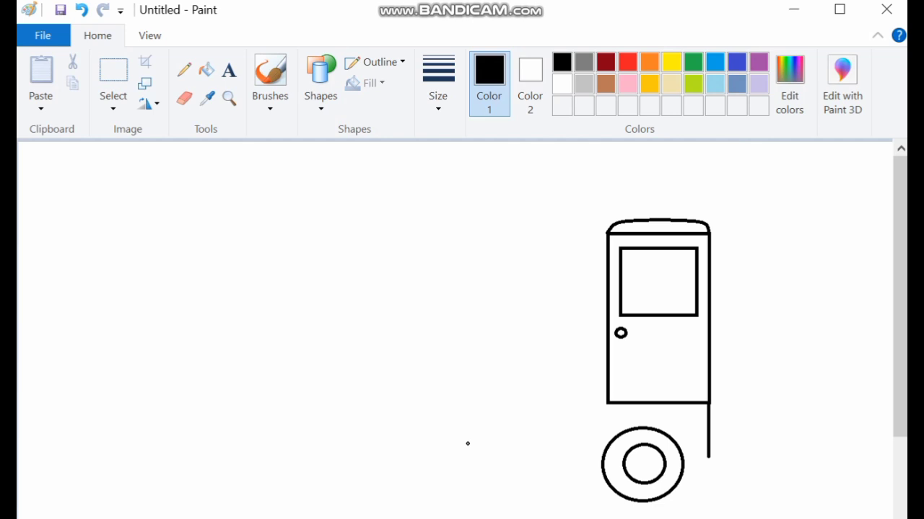
left_click_drag(708, 455, 682, 456)
left_click(184, 99)
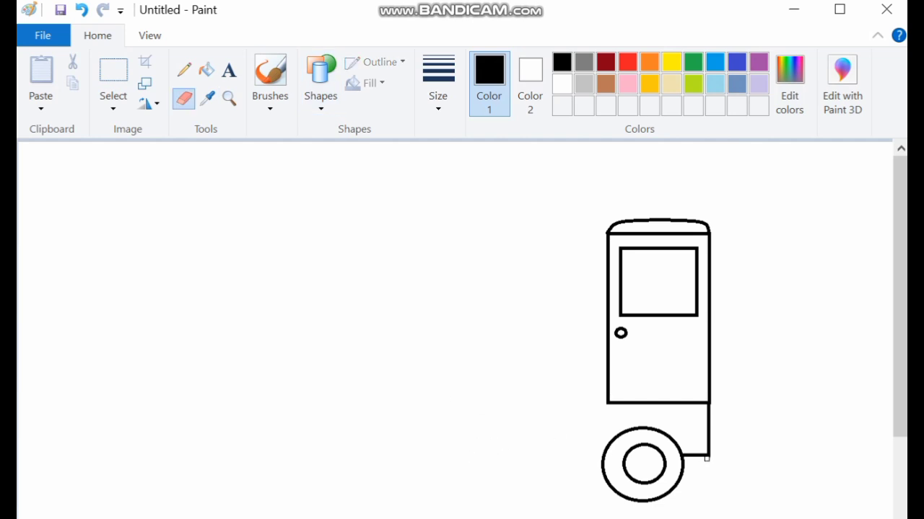
Step: Draw the engine body's upper and lower edges as long horizontal lines running forward from the cab and the rear wheel
left_click(321, 87)
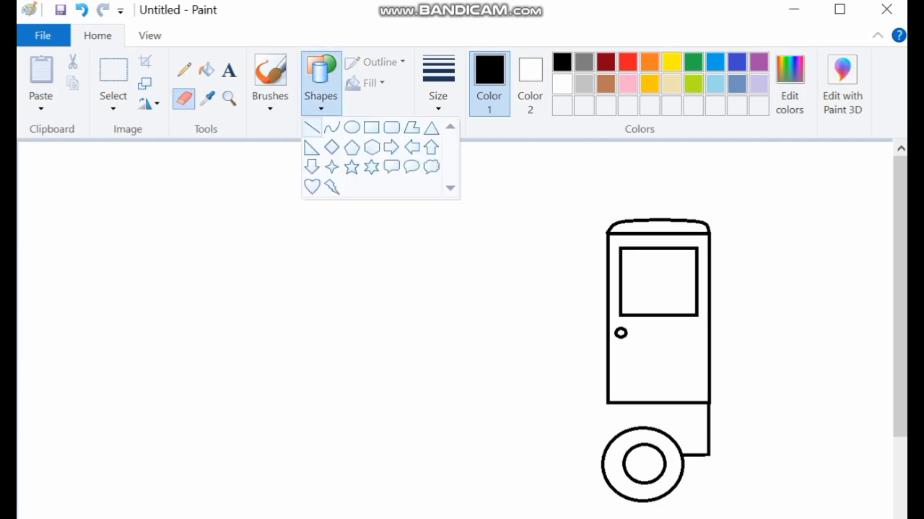
left_click(312, 128)
mouse_move(606, 318)
left_mouse_down()
mouse_move(317, 318)
mouse_move(336, 319)
left_mouse_up()
left_click(300, 202)
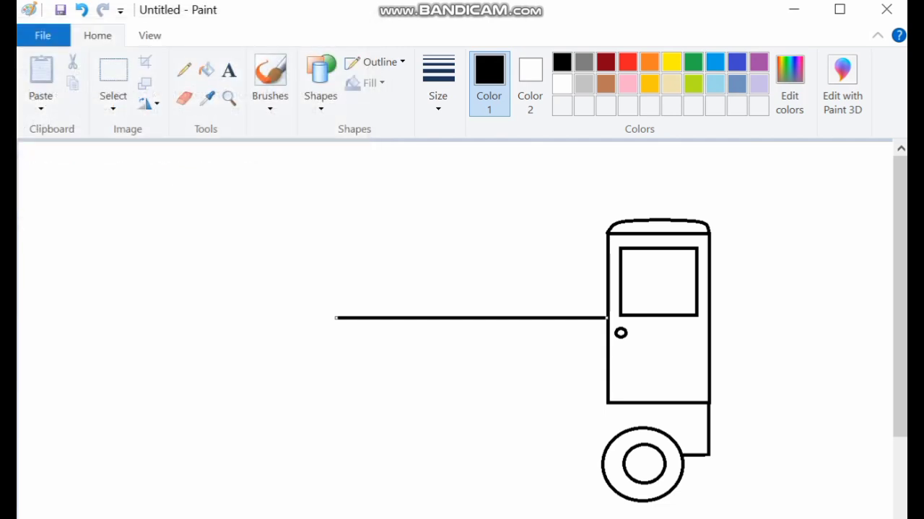
mouse_move(601, 457)
left_mouse_down()
mouse_move(299, 457)
mouse_move(361, 439)
mouse_move(356, 458)
left_mouse_up()
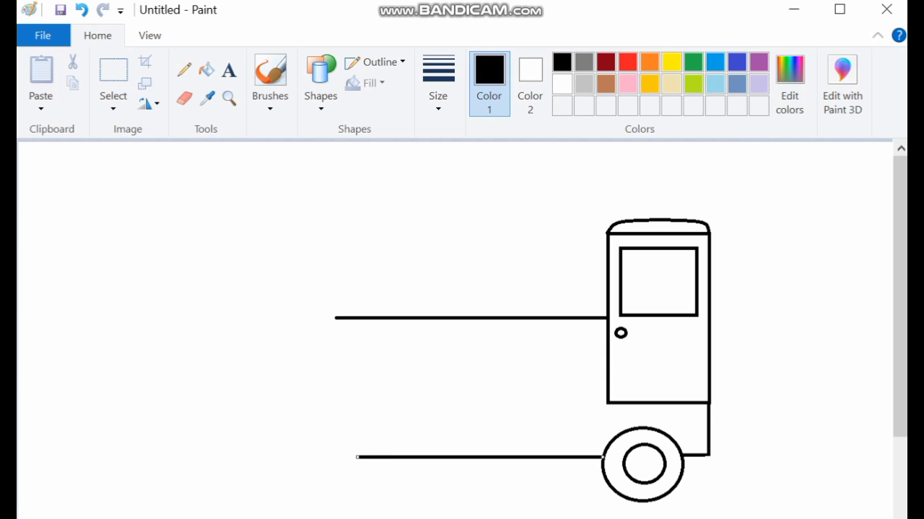
left_click(320, 80)
left_click(309, 127)
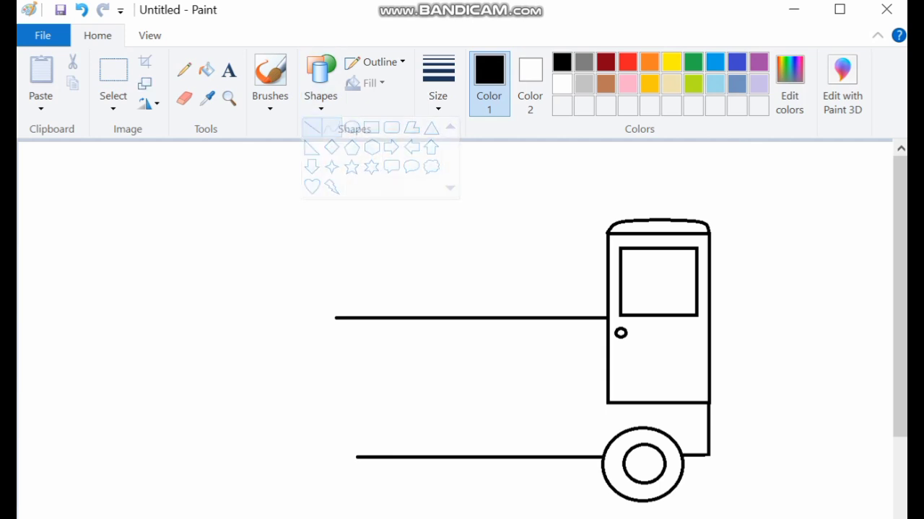
mouse_move(336, 317)
left_mouse_down()
mouse_move(326, 433)
mouse_move(336, 458)
mouse_move(348, 455)
left_mouse_up()
key("ctrl+z")
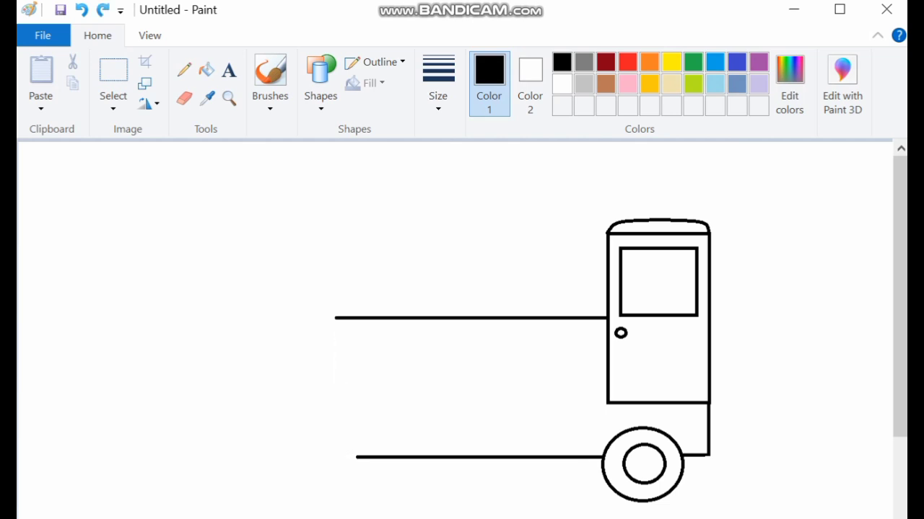
mouse_move(336, 317)
left_mouse_down()
mouse_move(350, 457)
mouse_move(322, 449)
mouse_move(302, 369)
mouse_move(349, 283)
mouse_move(287, 405)
left_mouse_up()
key("ctrl+z")
Step: Draw the engine's front edge as a curve bowed outward, and erase the front end of the lower body line
left_click_drag(335, 317, 336, 459)
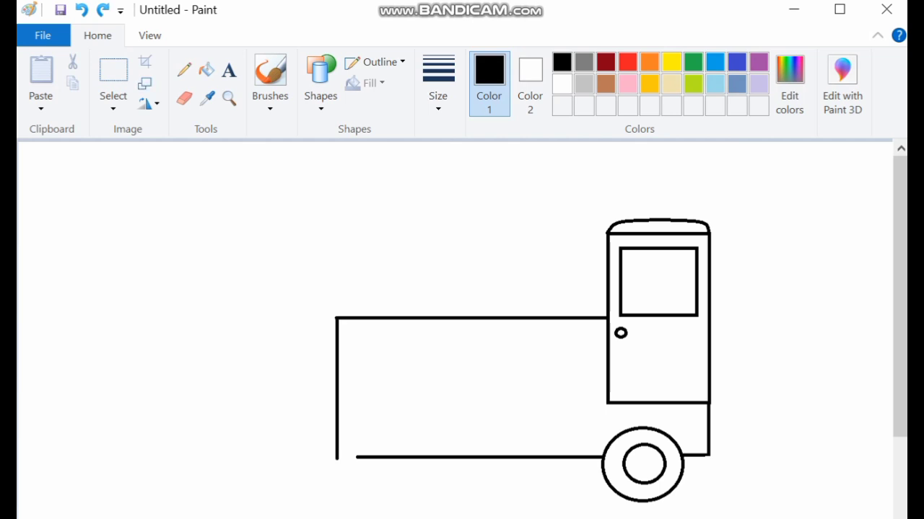
left_click_drag(334, 394, 318, 395)
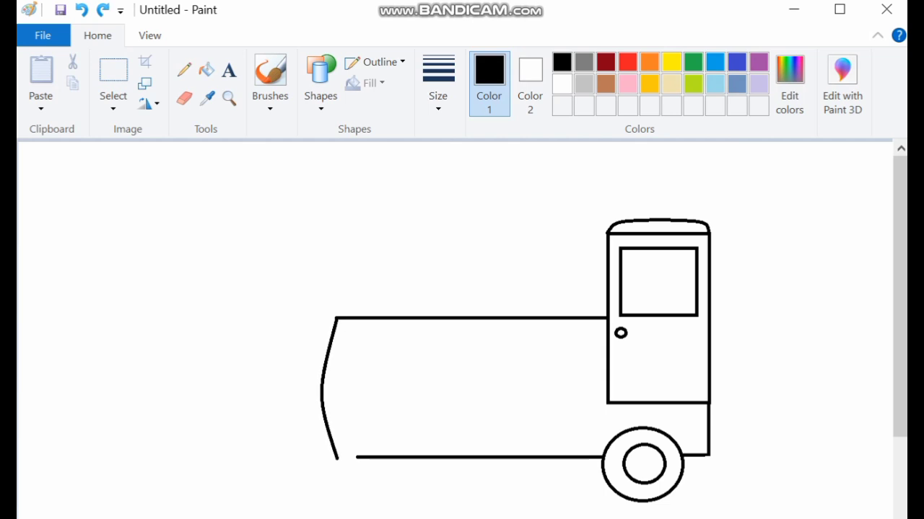
left_click(184, 98)
left_click_drag(353, 457, 411, 458)
Step: Draw the front wheel as two concentric circles at the body's lower front corner and erase the line end inside it
left_click(320, 81)
left_click(331, 128)
left_click(321, 81)
left_click(352, 128)
left_click_drag(336, 429, 423, 509)
left_click_drag(380, 469, 402, 484)
left_click(341, 254)
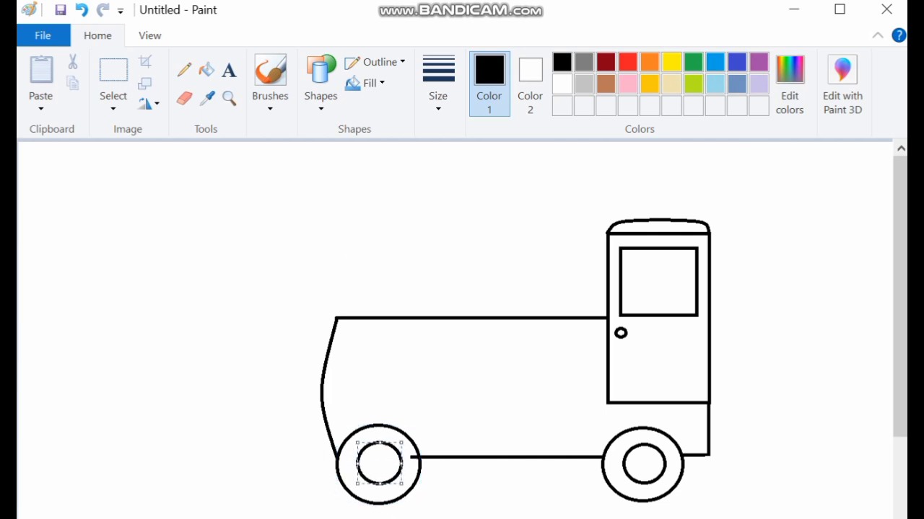
left_click(184, 98)
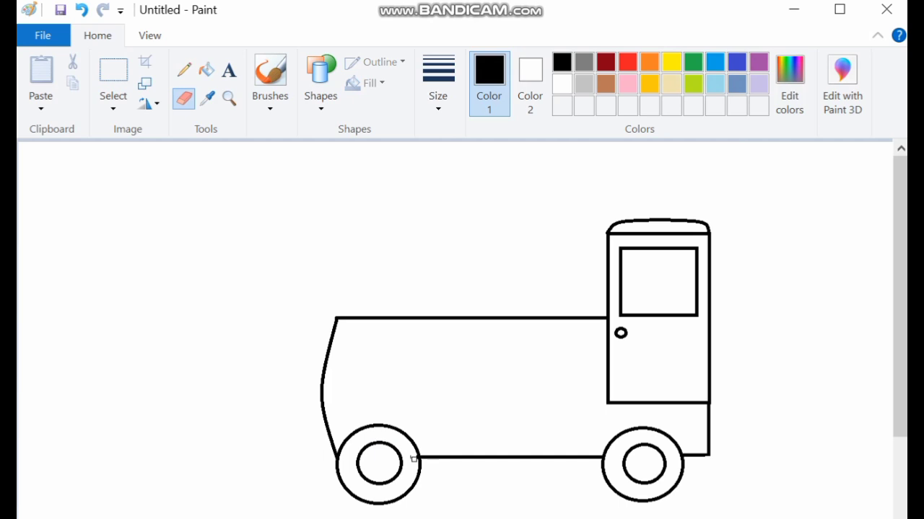
Step: Start the front buffer with two short horizontal lines and a short upright line ahead of the front wheel, erasing the stray dot
left_click(319, 98)
left_click(331, 128)
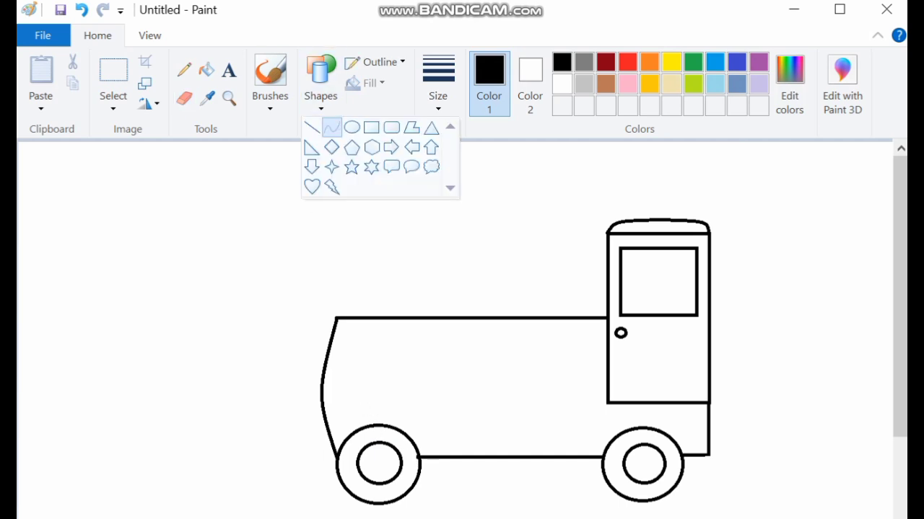
left_click(319, 97)
left_click(311, 128)
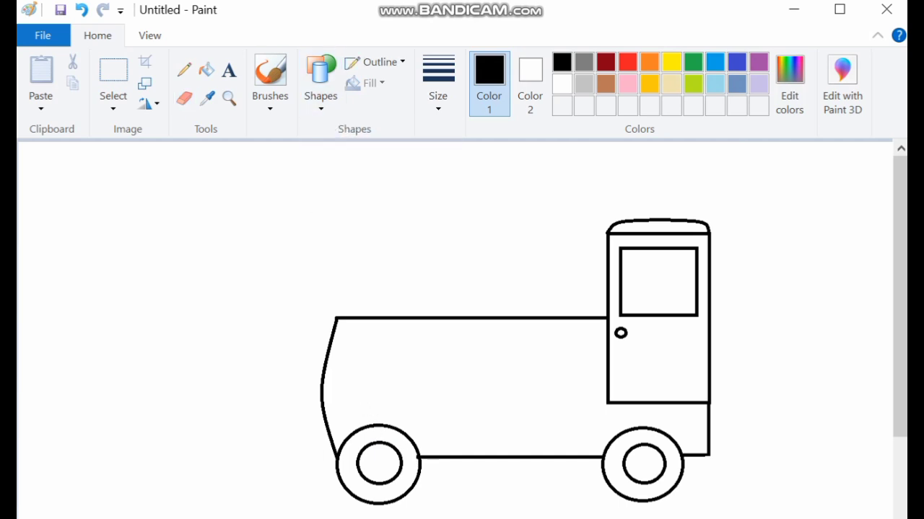
mouse_move(334, 450)
left_mouse_down()
mouse_move(317, 449)
mouse_move(320, 461)
left_mouse_up()
left_click(321, 84)
left_click(311, 127)
left_click_drag(319, 449, 319, 443)
left_click(184, 99)
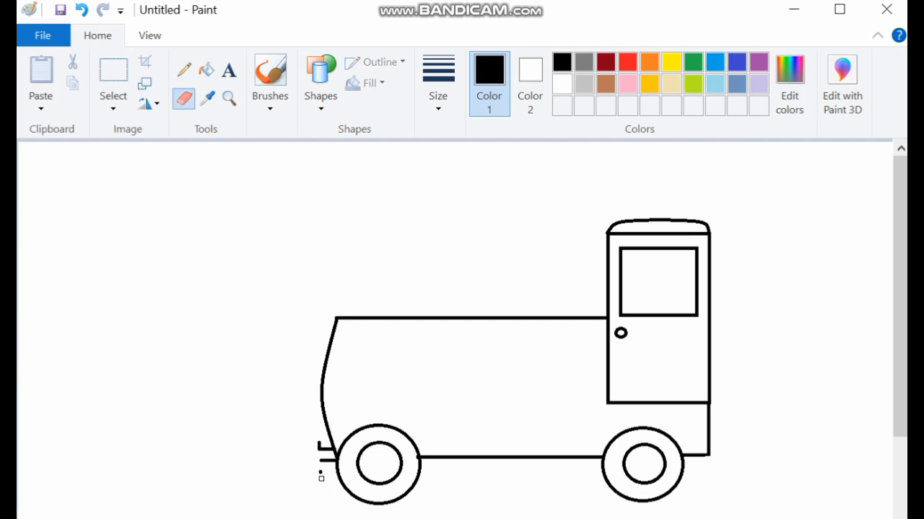
Step: Close the T-shaped outline of the front buffer with short straight lines and erase the stray marks
left_click(320, 79)
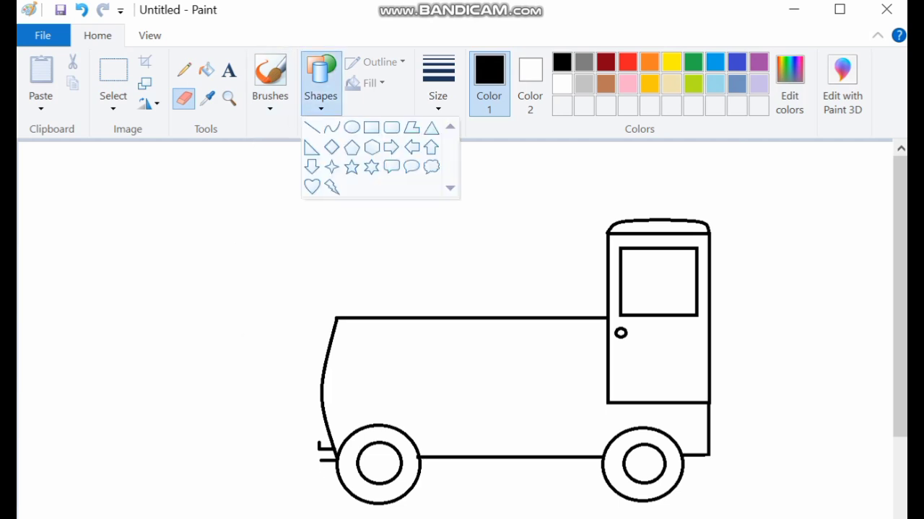
left_click(311, 127)
mouse_move(320, 442)
left_mouse_down()
mouse_move(310, 443)
mouse_move(311, 472)
mouse_move(318, 462)
mouse_move(311, 469)
left_mouse_up()
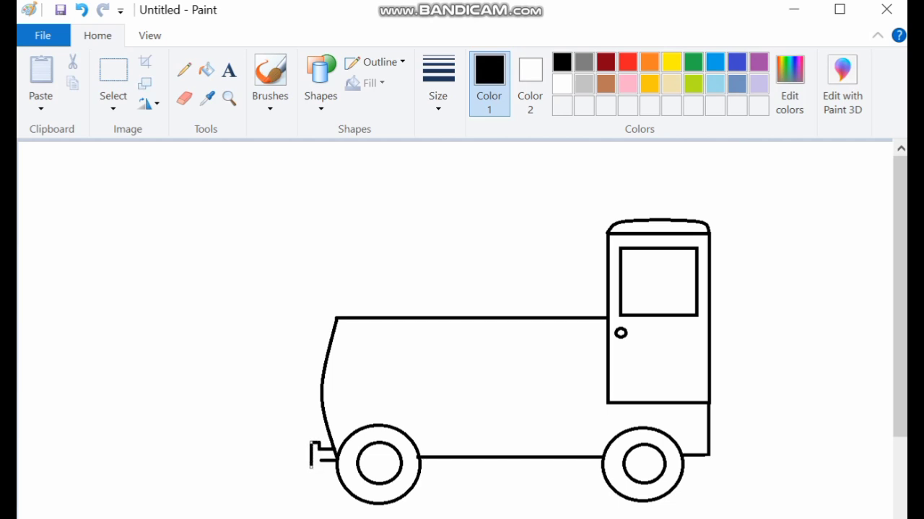
key("Escape")
mouse_move(317, 464)
left_mouse_down()
mouse_move(319, 472)
mouse_move(309, 446)
mouse_move(334, 469)
mouse_move(312, 469)
left_mouse_up()
left_click(321, 462)
left_click_drag(320, 461, 320, 469)
left_click(259, 461)
left_click(184, 99)
left_click(260, 461)
left_click_drag(300, 465, 306, 470)
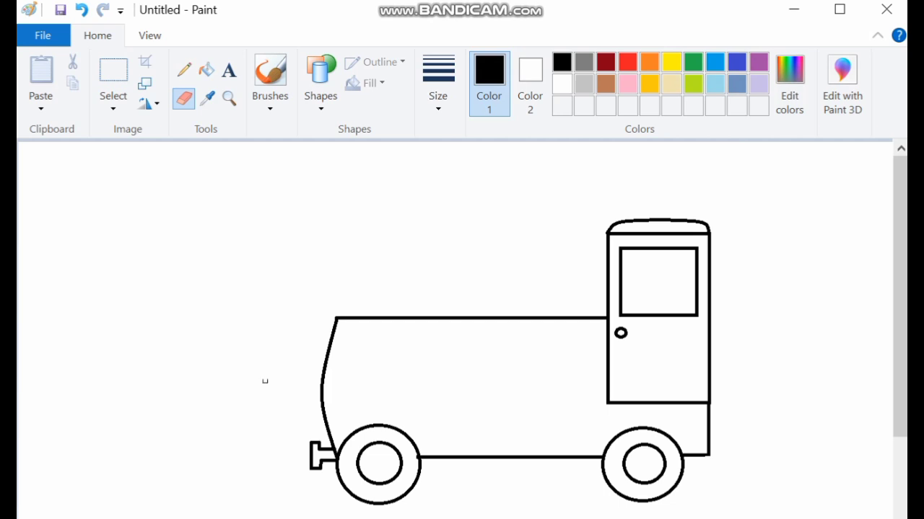
Step: Draw a narrow upright rectangle as the chimney on top of the body near the front
left_click(320, 102)
left_click(372, 128)
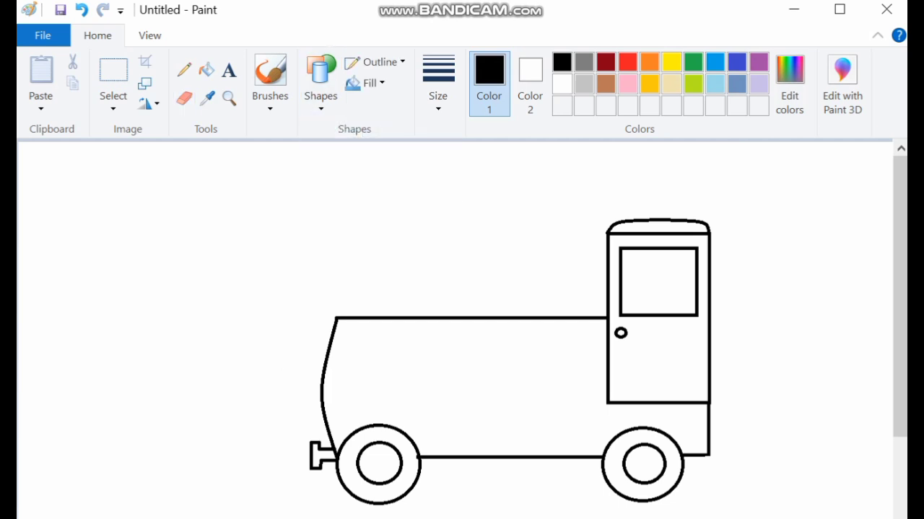
left_click_drag(367, 270, 391, 318)
Step: Draw an oval dome on the body behind the chimney and erase the part below the body's upper edge
left_click(320, 102)
left_click(353, 128)
mouse_move(432, 287)
left_mouse_down()
mouse_move(466, 335)
mouse_move(434, 323)
mouse_move(462, 324)
mouse_move(440, 324)
mouse_move(447, 330)
left_mouse_up()
left_click(433, 252)
left_click(184, 99)
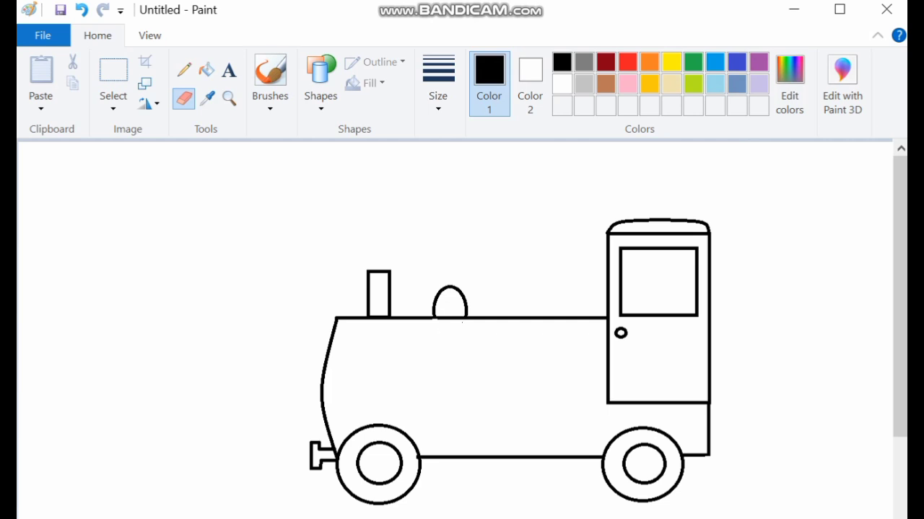
Step: Draw a wide, flat oval cap on top of the chimney
left_click(320, 72)
left_click(344, 124)
mouse_move(350, 245)
left_mouse_down()
mouse_move(410, 271)
mouse_move(380, 261)
left_mouse_up()
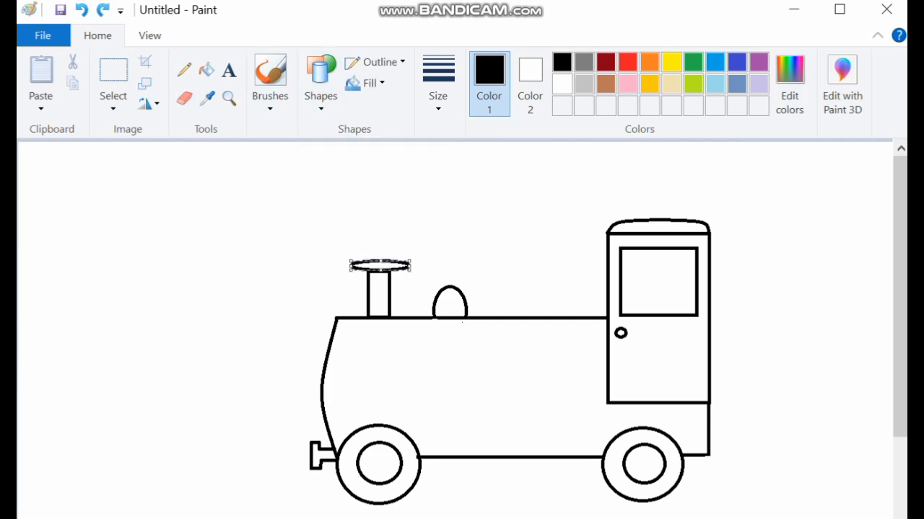
left_click(320, 72)
left_click(321, 72)
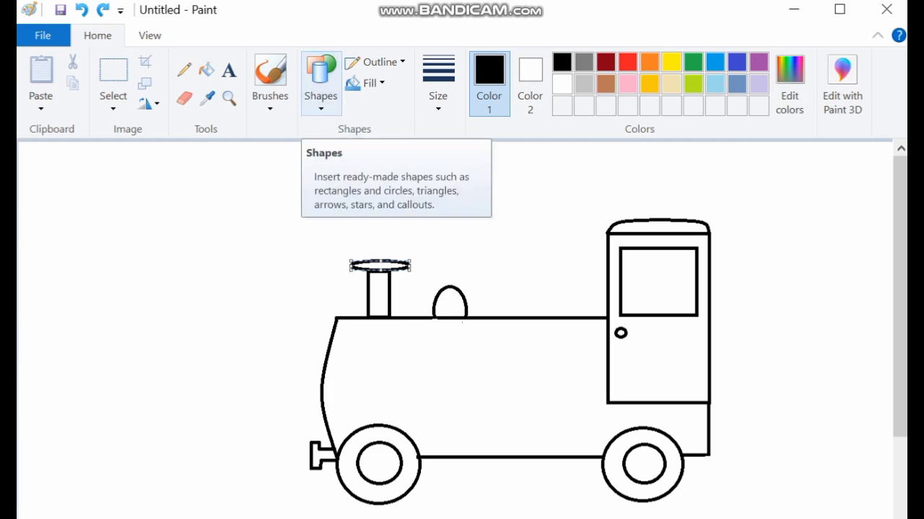
Step: Draw a wavy smoke cloud rising backward from the chimney cap with the Pencil and erase the stray line inside it
left_click(184, 69)
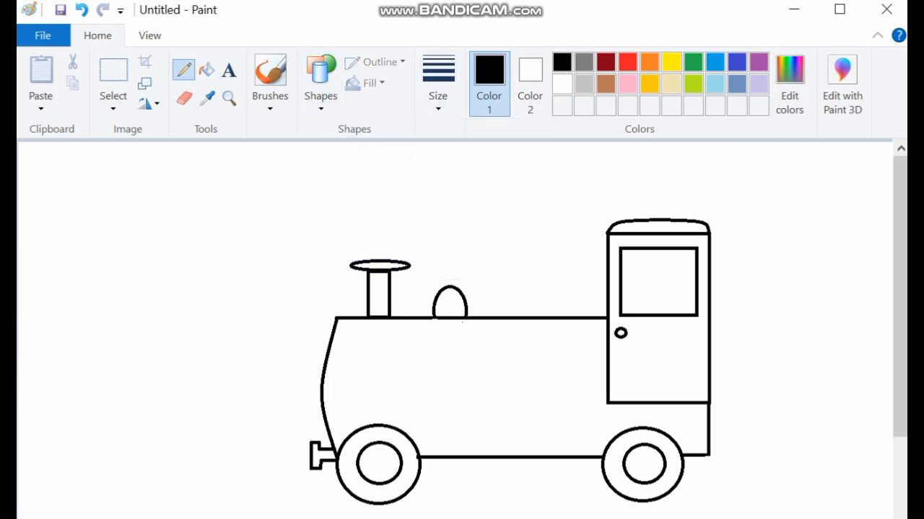
mouse_move(350, 261)
left_mouse_down()
mouse_move(417, 192)
mouse_move(468, 186)
mouse_move(475, 197)
mouse_move(406, 246)
left_mouse_up()
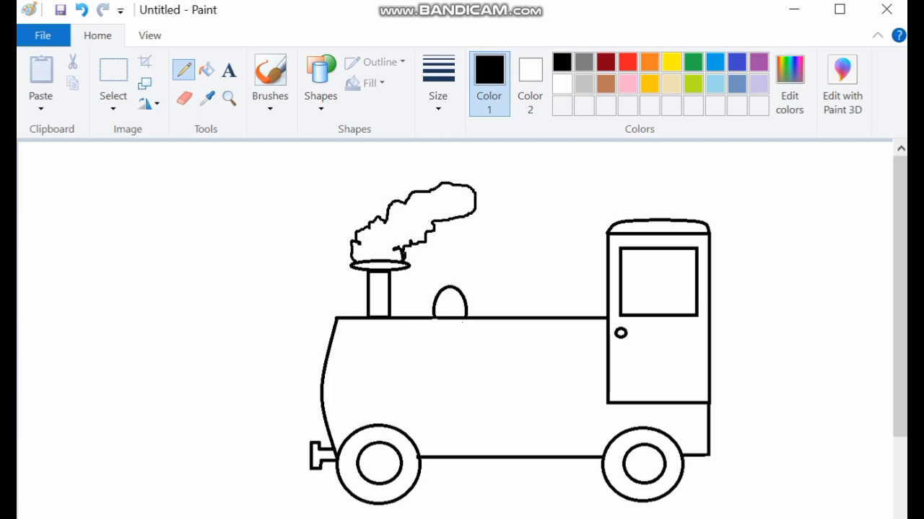
left_click(184, 99)
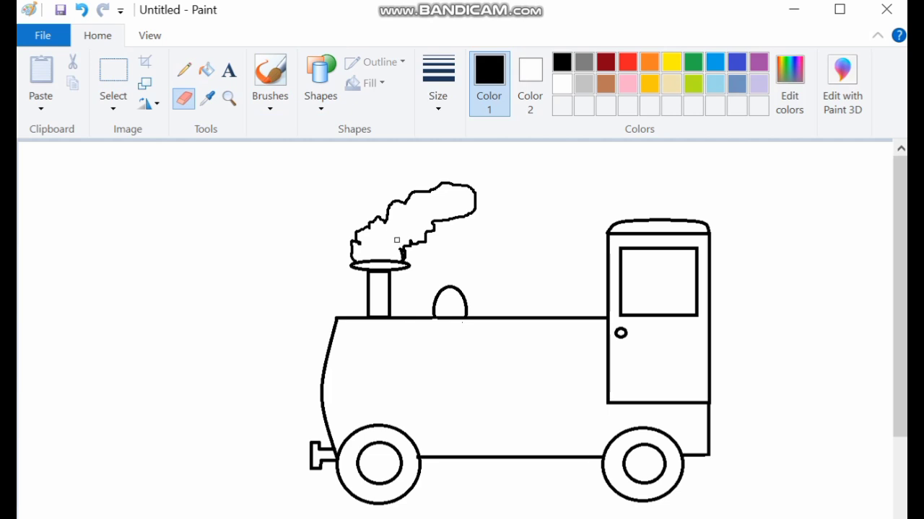
Step: Fill the smoke cloud with light gray
left_click(584, 84)
left_click(206, 70)
left_click(418, 213)
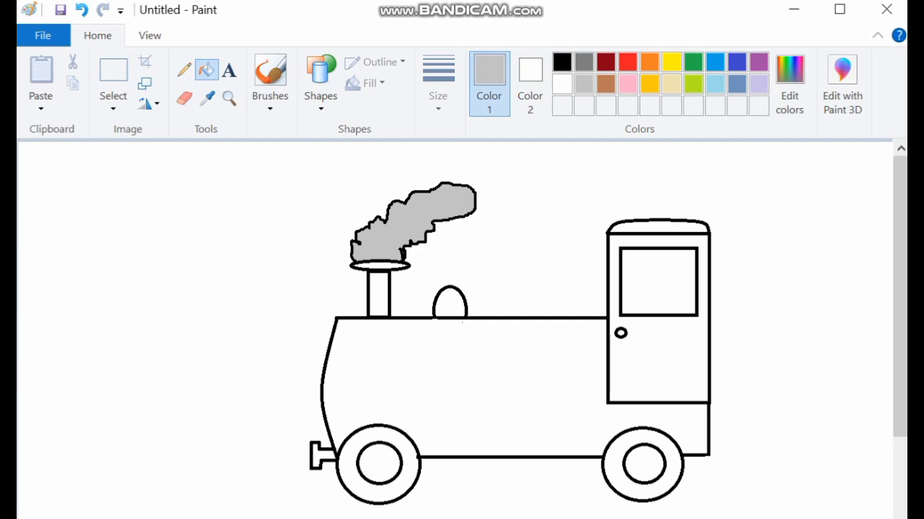
Step: Fill the cab roof, dome, chimney and front buffer with red
left_click(627, 62)
left_click(657, 227)
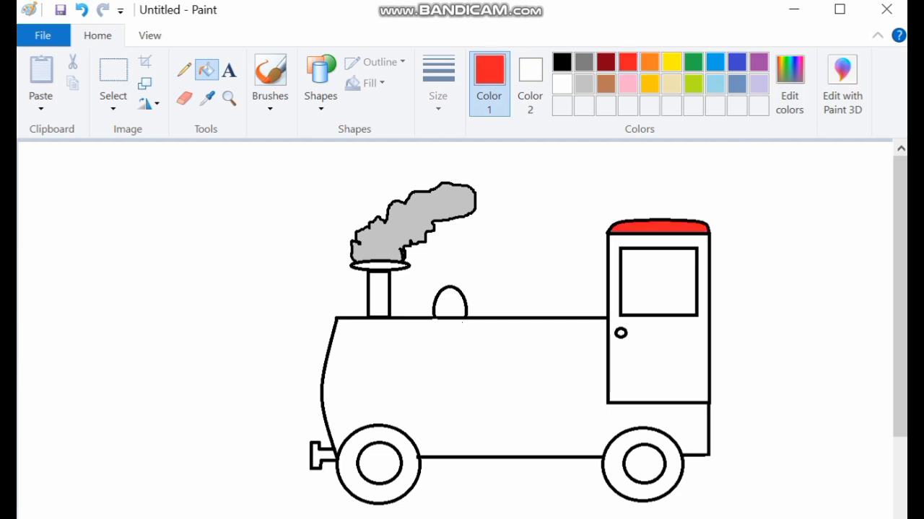
left_click(450, 303)
left_click(379, 294)
left_click(316, 455)
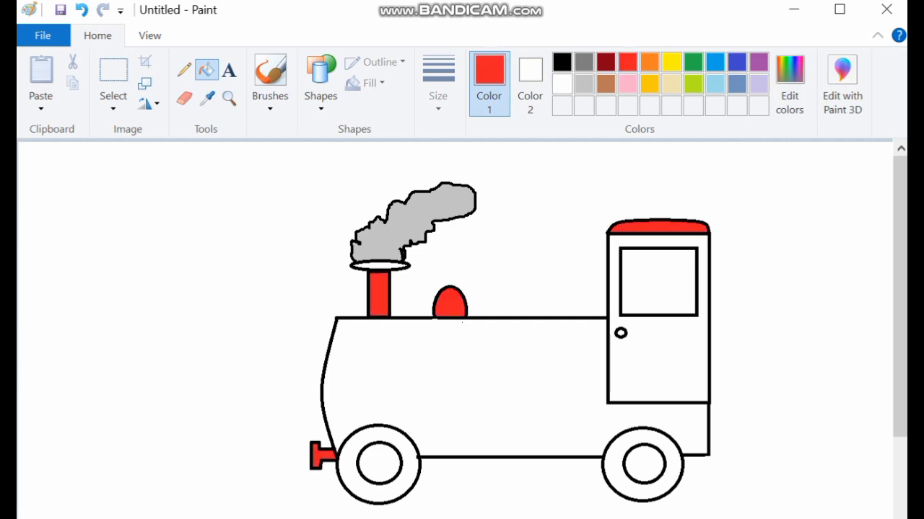
Step: Fill the cab door and chimney cap with yellow, and the engine body with lime
left_click(671, 62)
left_click(658, 360)
left_click(380, 266)
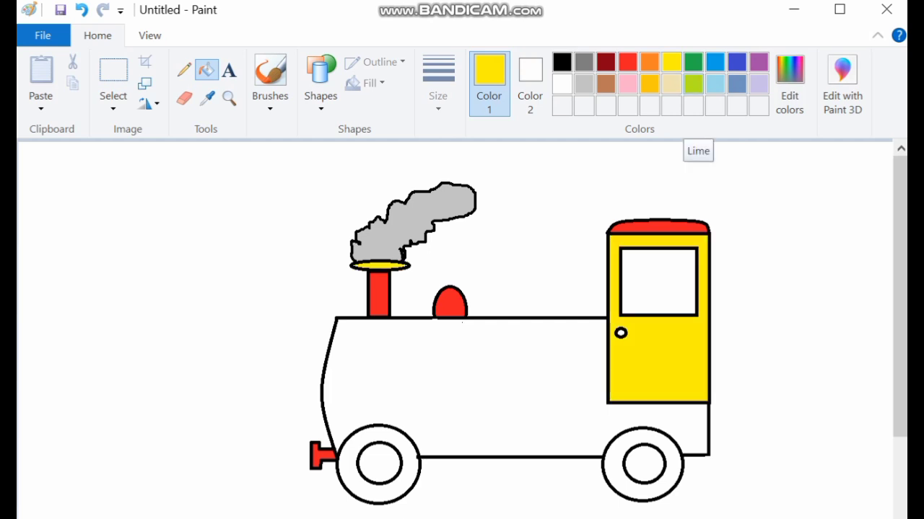
left_click(693, 83)
left_click(578, 361)
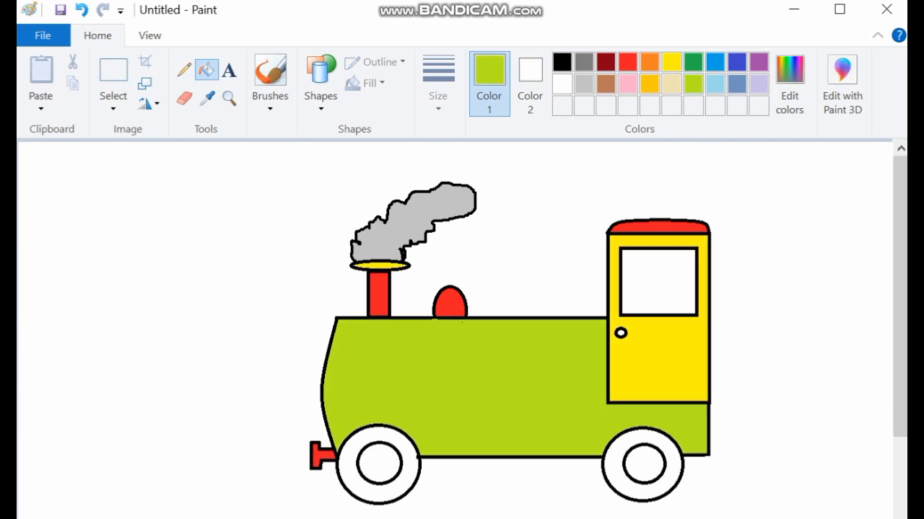
Step: Fill the outer rings of both wheels with black
left_click(562, 62)
left_click(400, 441)
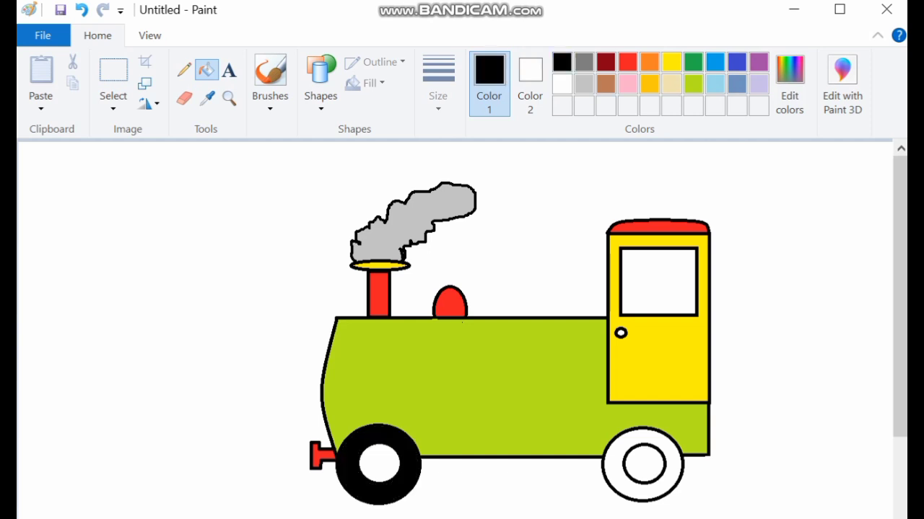
left_click(618, 446)
Step: Set the fill color to dark gray
left_click(584, 62)
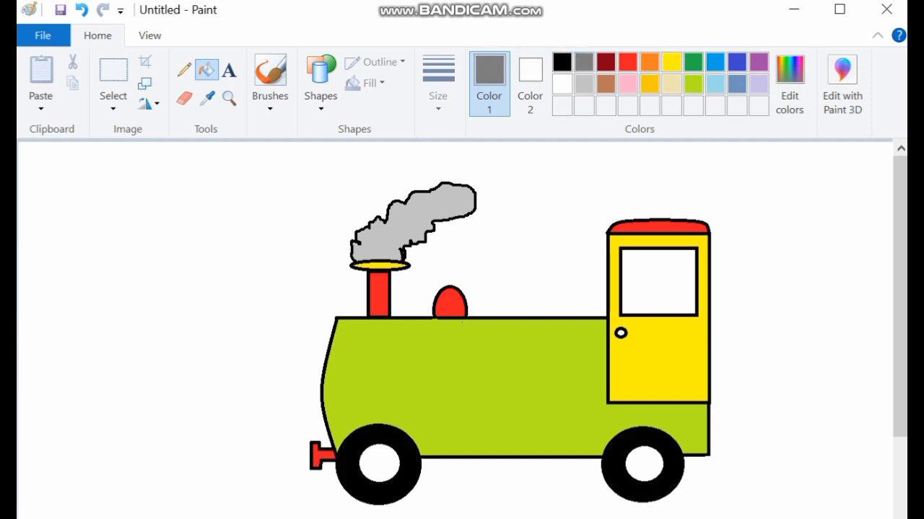